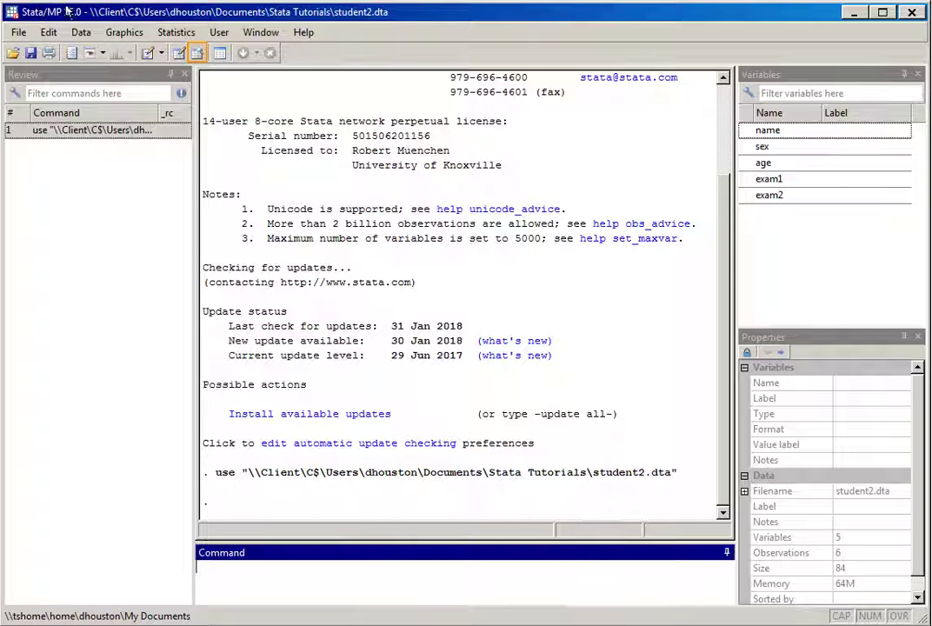
View the student2 dataset in the Data Editor's browse mode and return to the main window
click(197, 55)
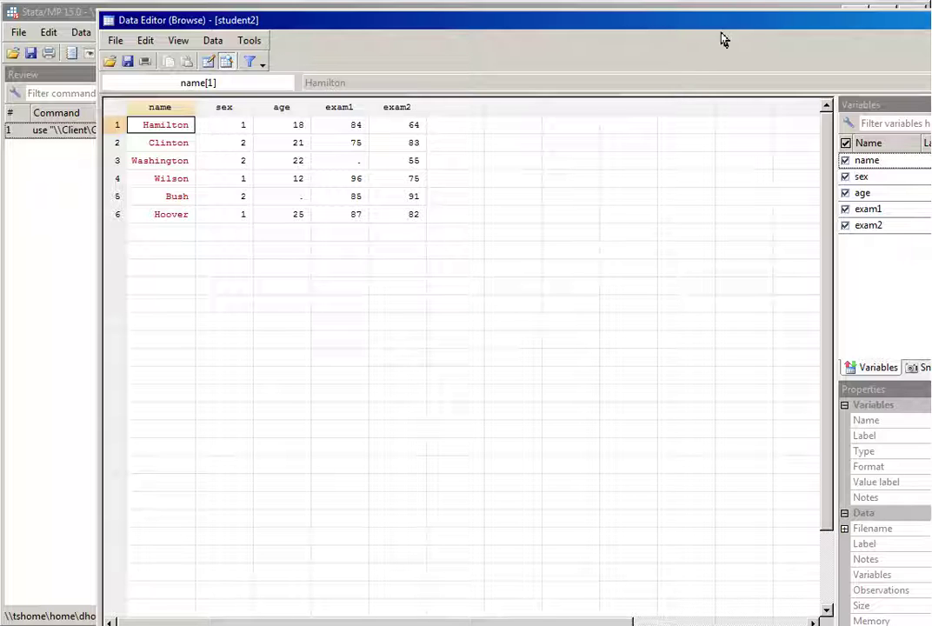
click(867, 32)
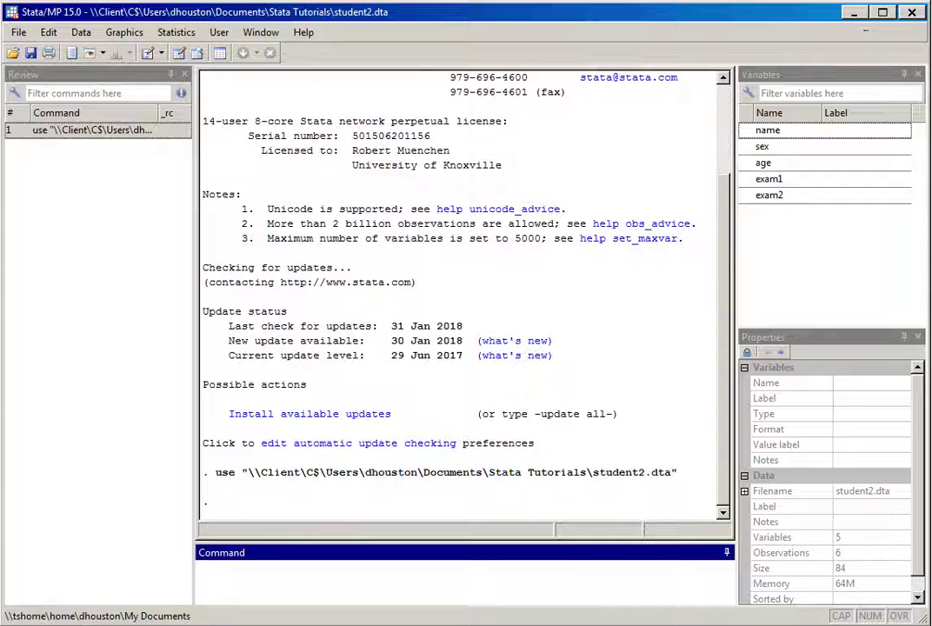
Run a label variable command that gives the variable name the label "Student last name"
click(219, 574)
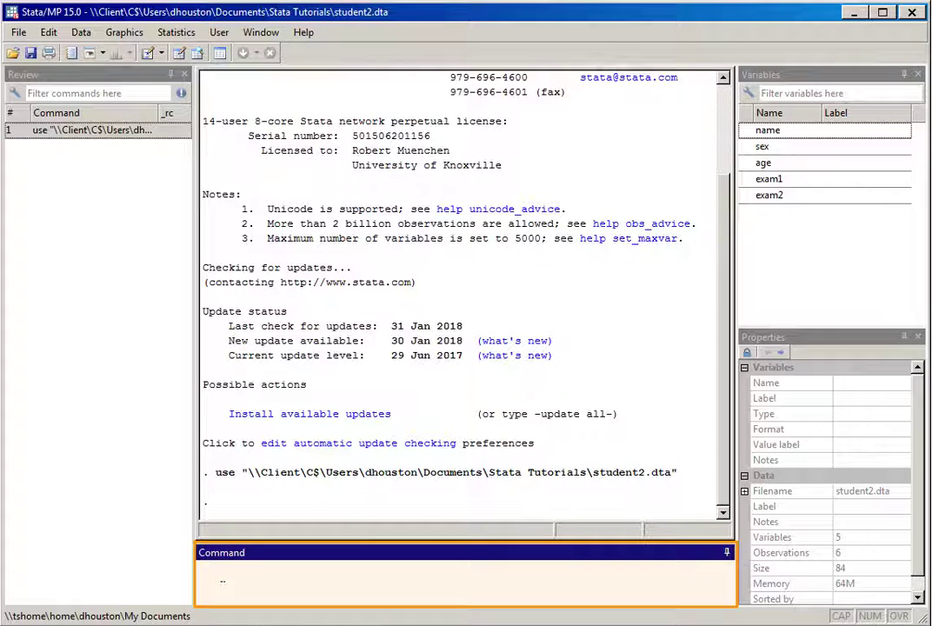
text(label)
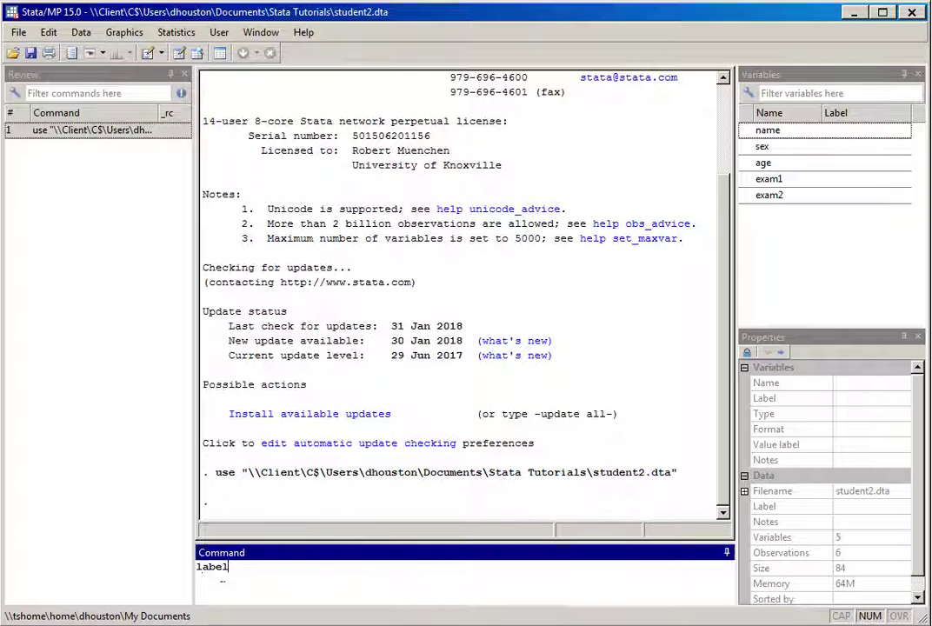
text( variable)
text(name)
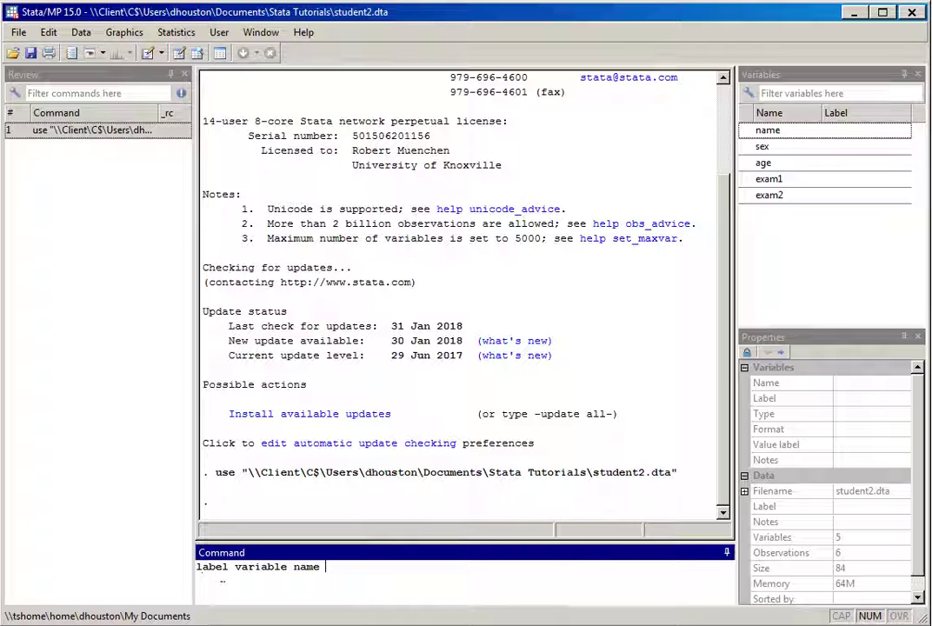
text( "Student)
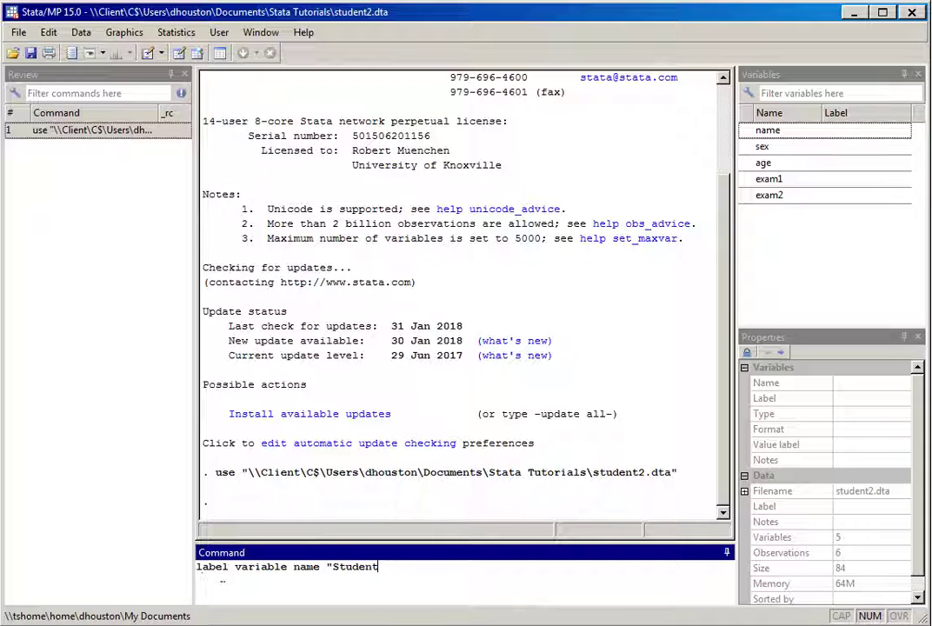
text( last nam)
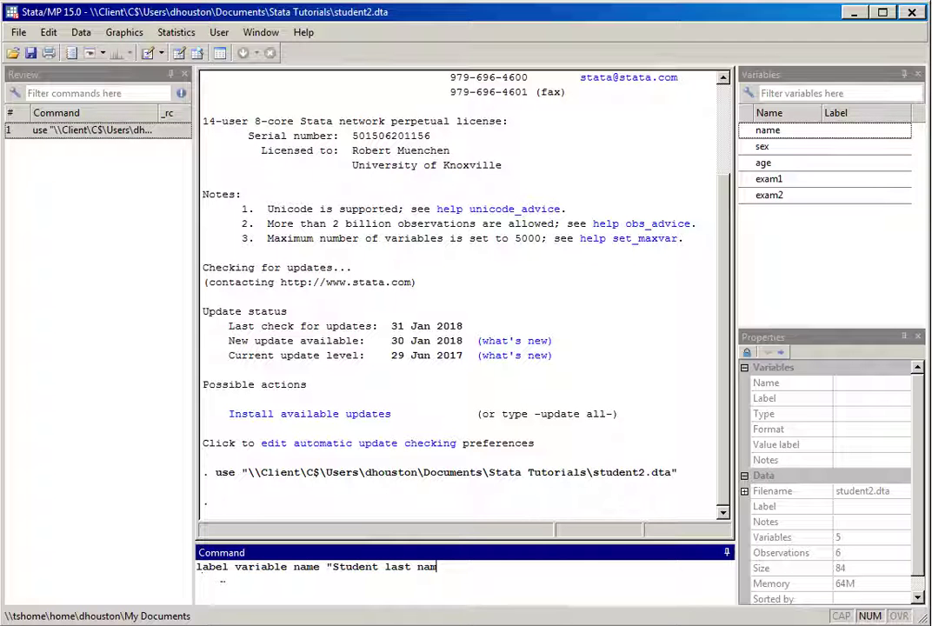
text(e")
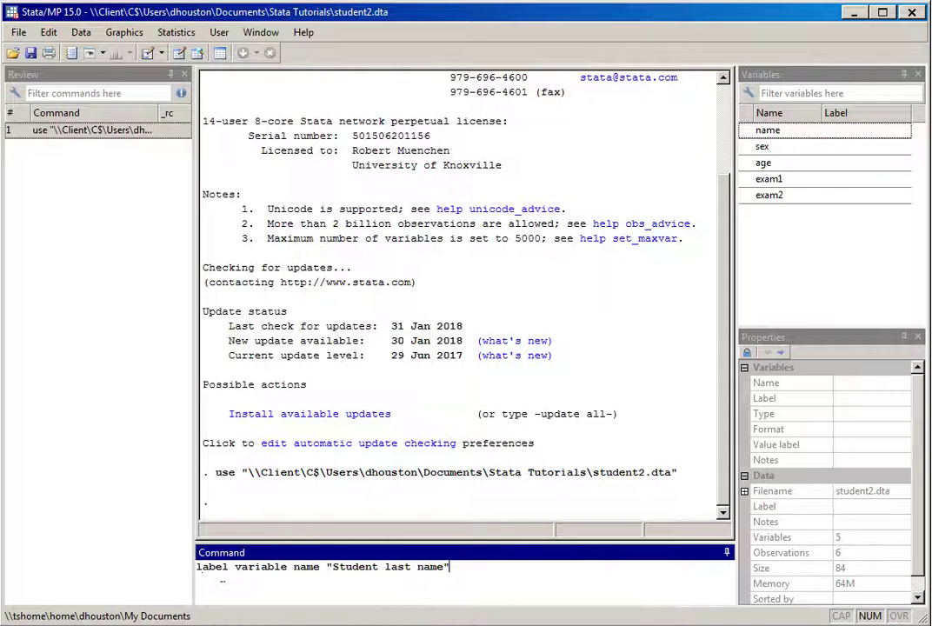
key(Return)
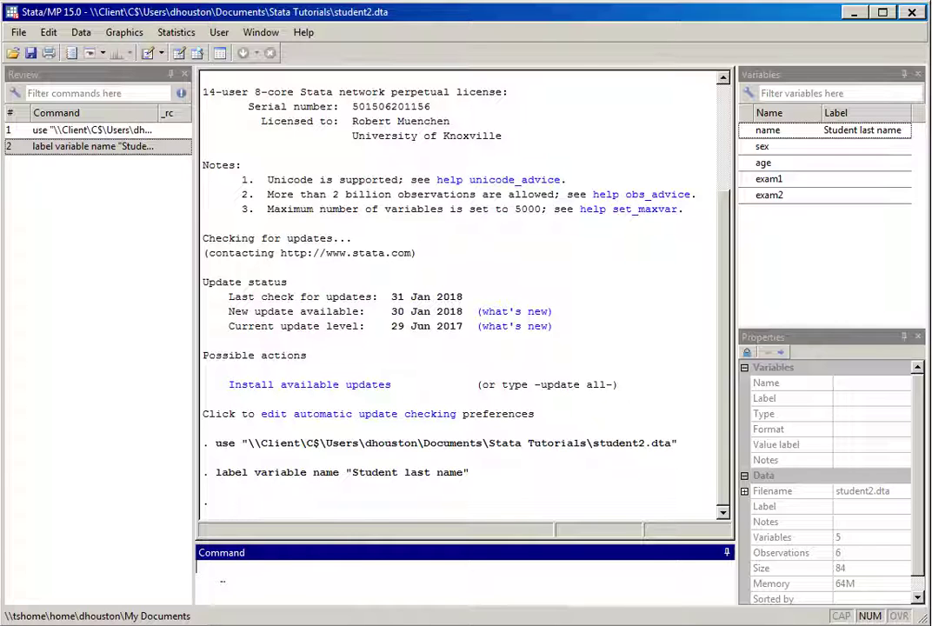
Run a label variable command that gives the variable sex the label "Student sex"
text(desc)
key(BackSpace)
key(BackSpace)
key(BackSpace)
key(BackSpace)
text(label variable)
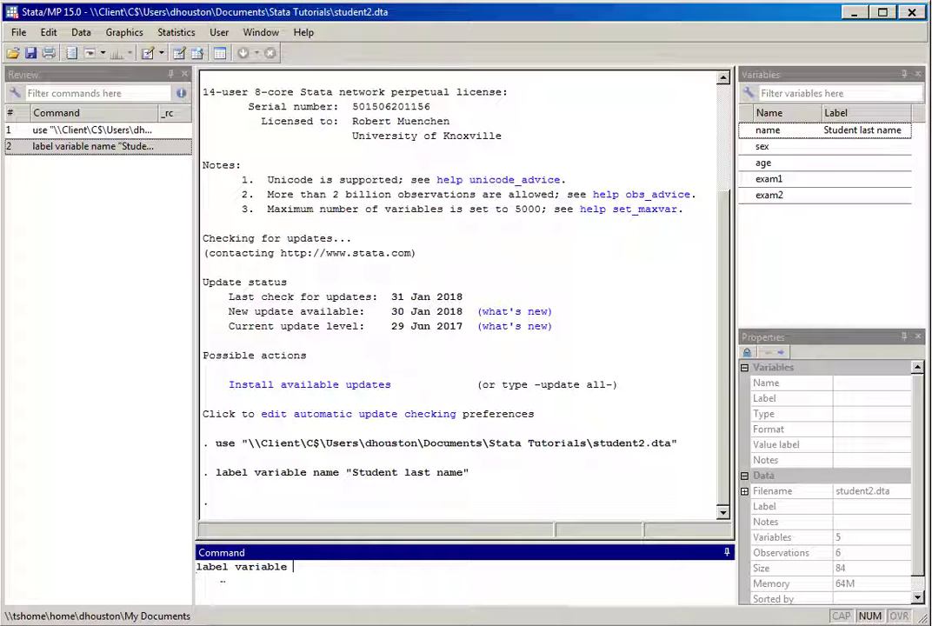
text(sex ")
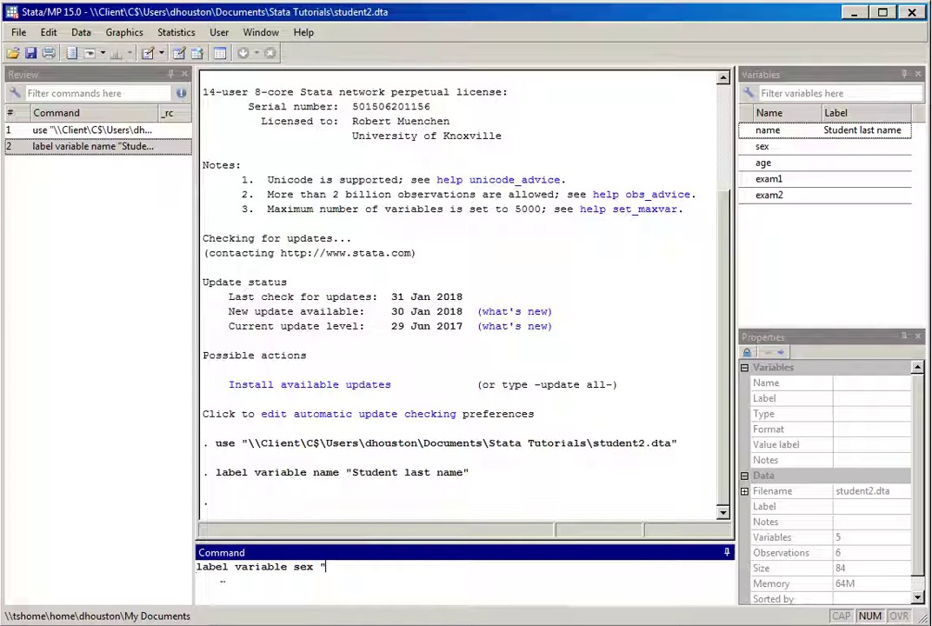
text(Student sex)
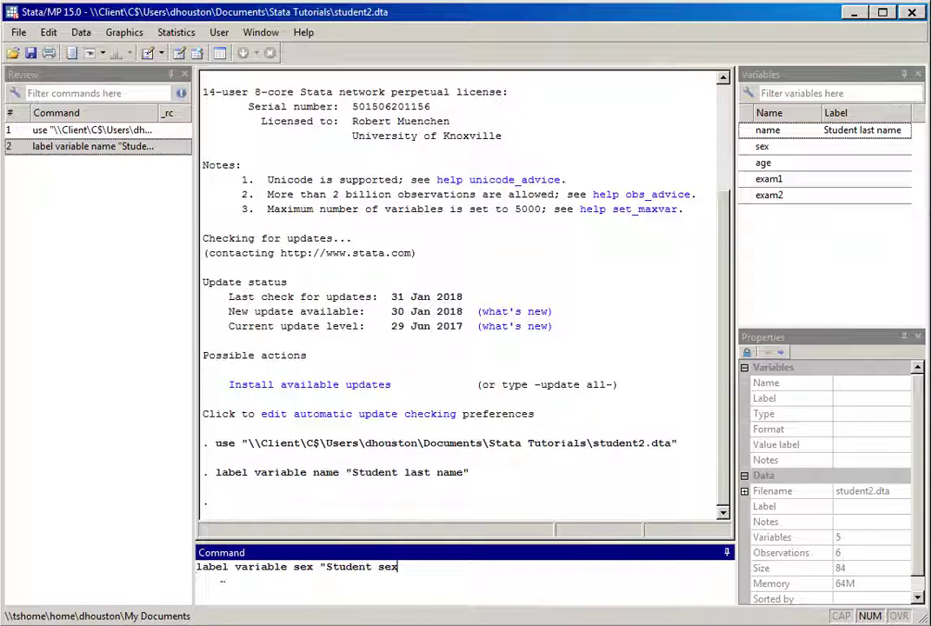
key(Return)
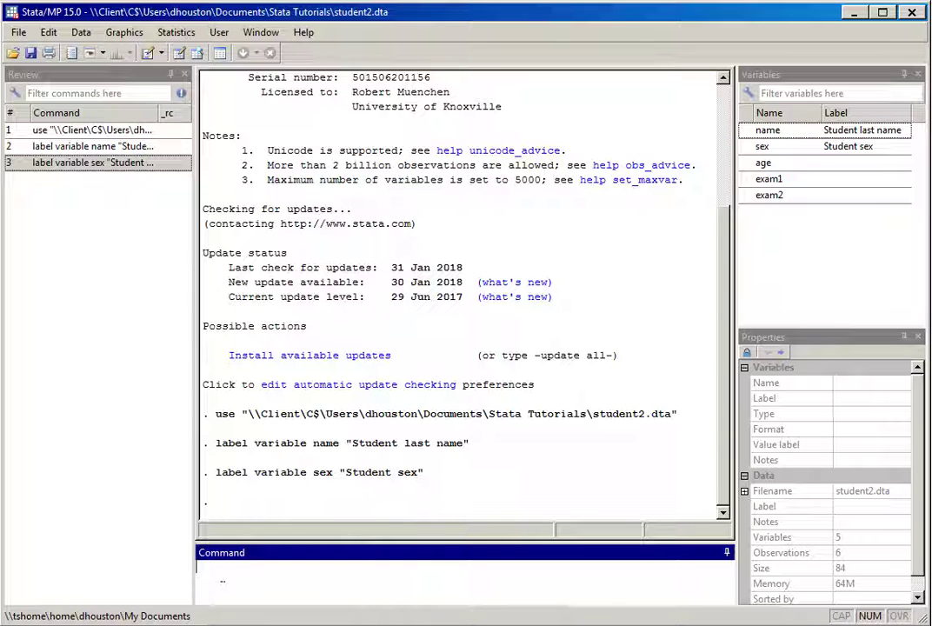
Label the variable age as "Age (in years)" using the abbreviated label var command
text(label)
text(var)
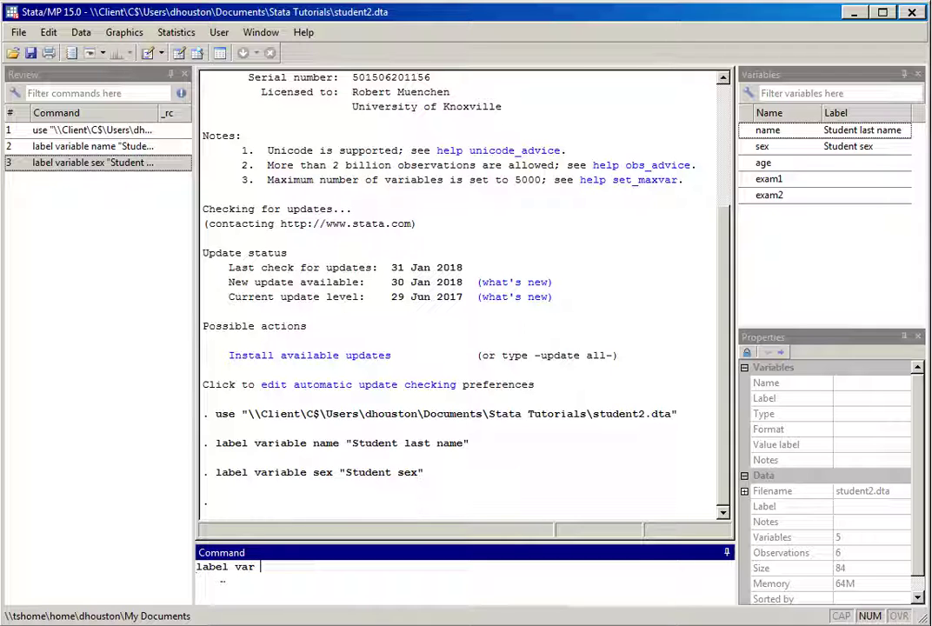
text(age "Age (in y)
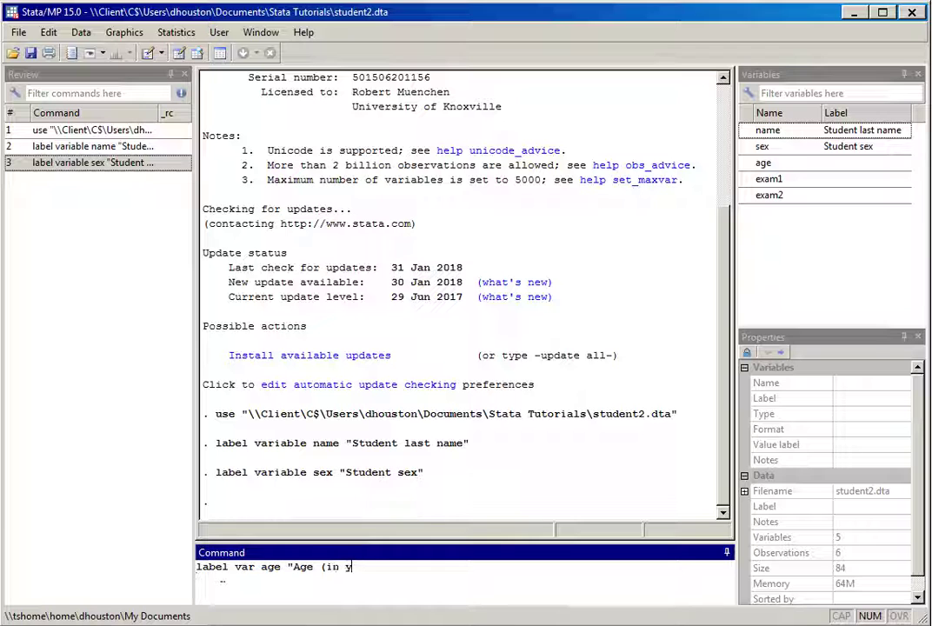
text(ears)")
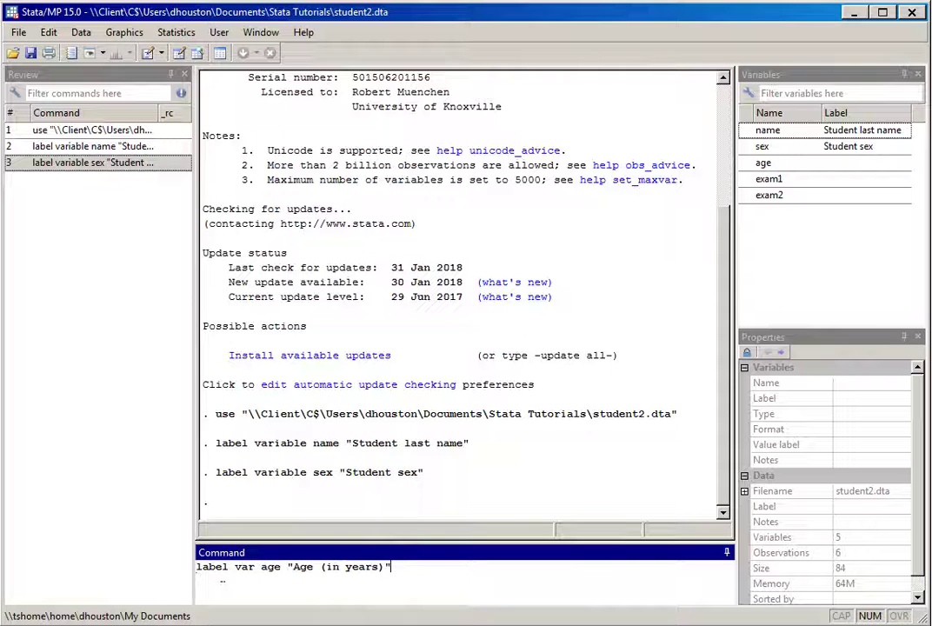
key(Return)
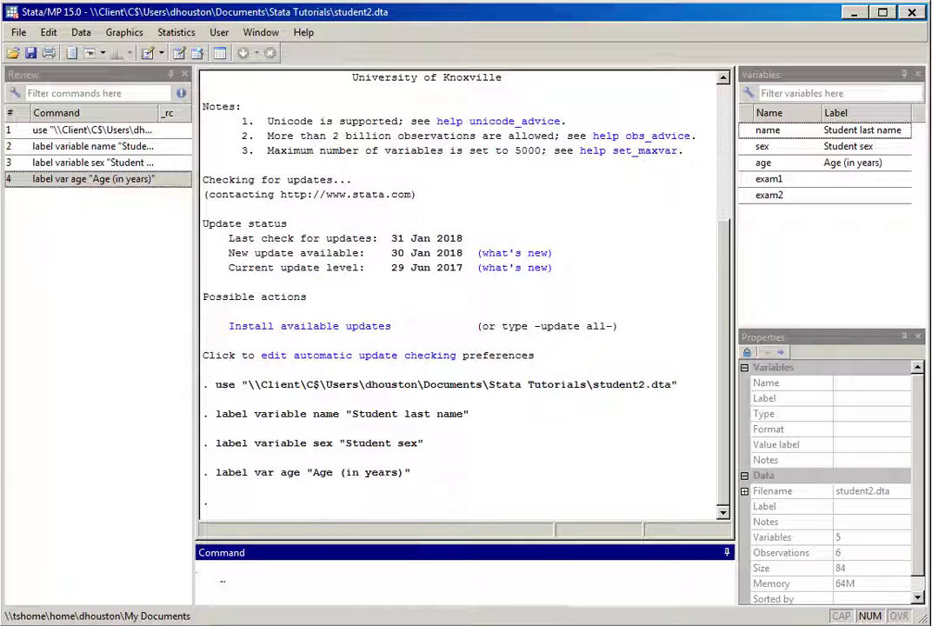
Label the variable exam1 as "Student exam #1 score (out of 100 points)" with label var
text(label va)
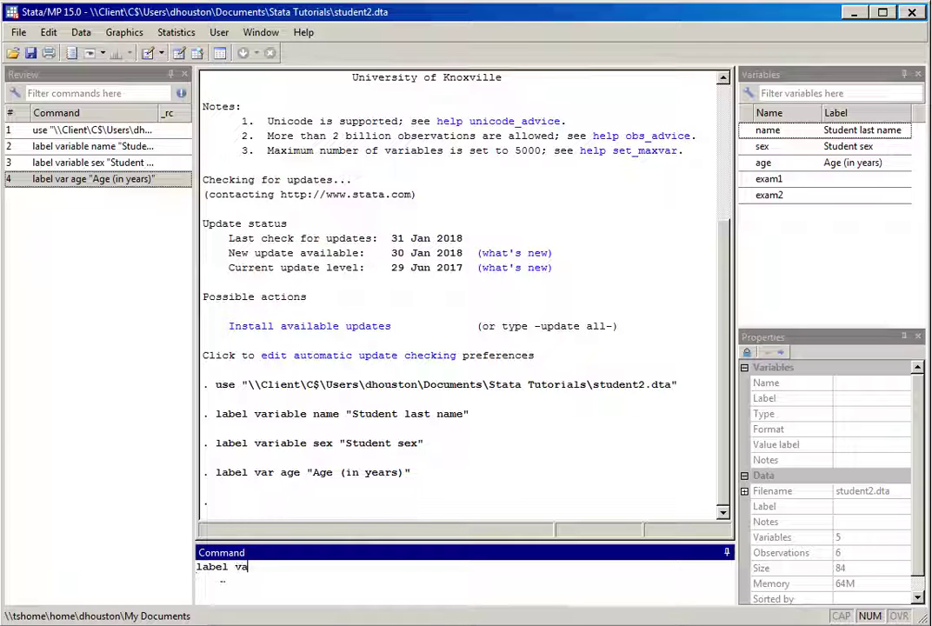
text(r exam1 "Student e)
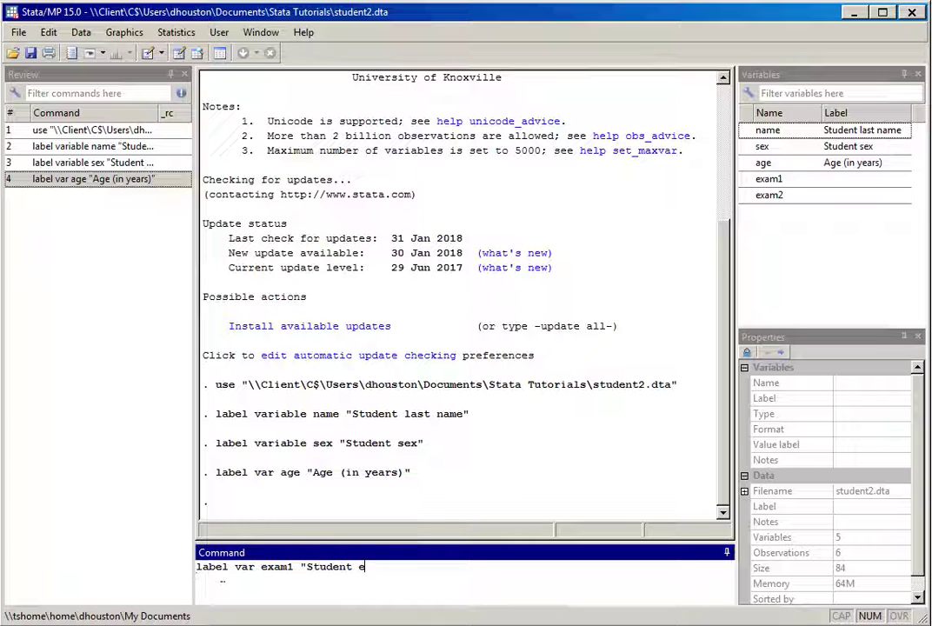
text(xam #1 score (out of 100 point))
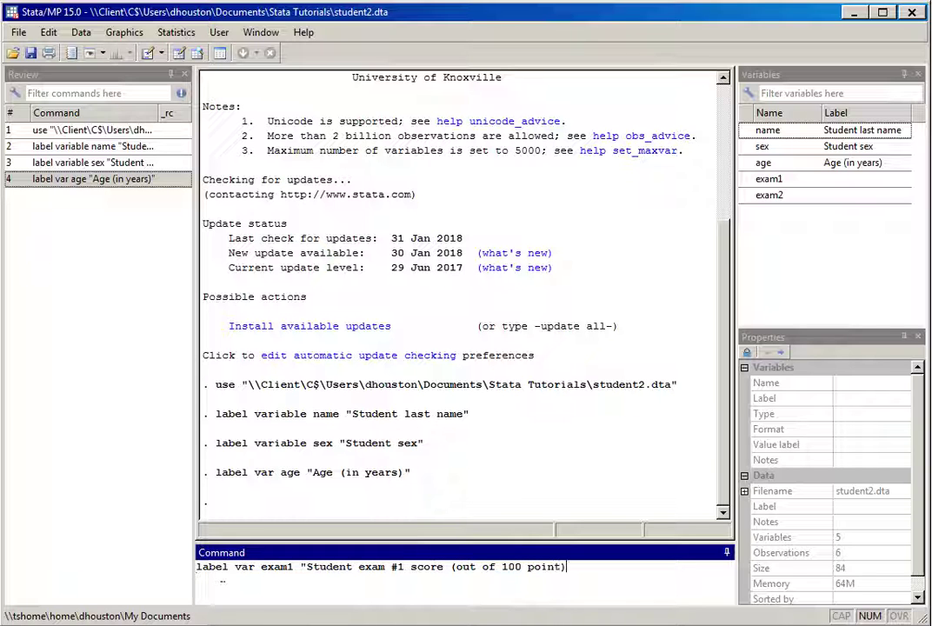
key(BackSpace)
text(s)")
key(Return)
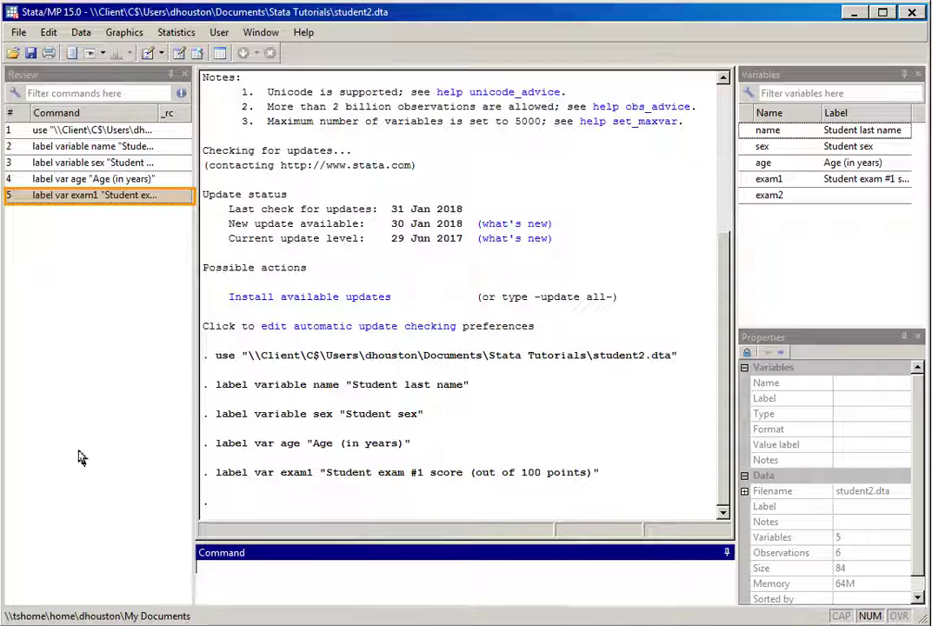
Reuse the exam1 label command from the history to label exam2 as "Student exam #2 score (out of 100 points)"
click(43, 196)
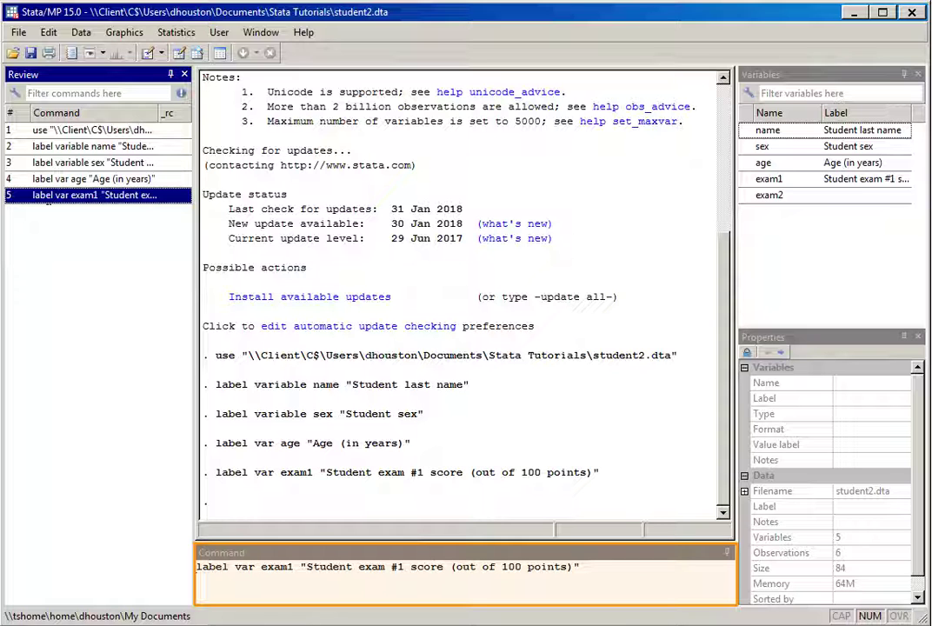
click(153, 226)
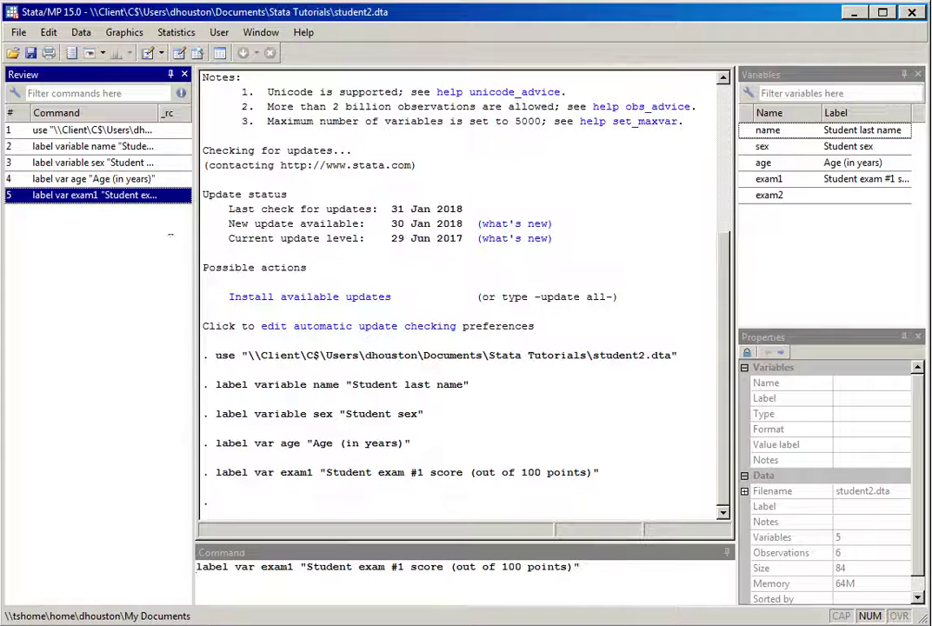
click(296, 573)
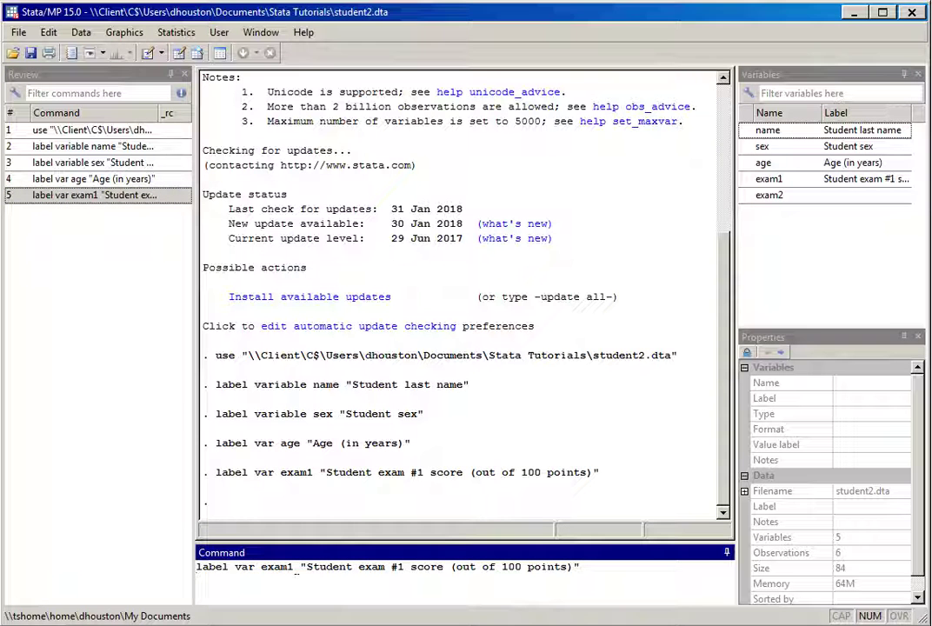
key(BackSpace)
text(2)
click(403, 566)
key(BackSpace)
text(2)
click(598, 583)
key(Return)
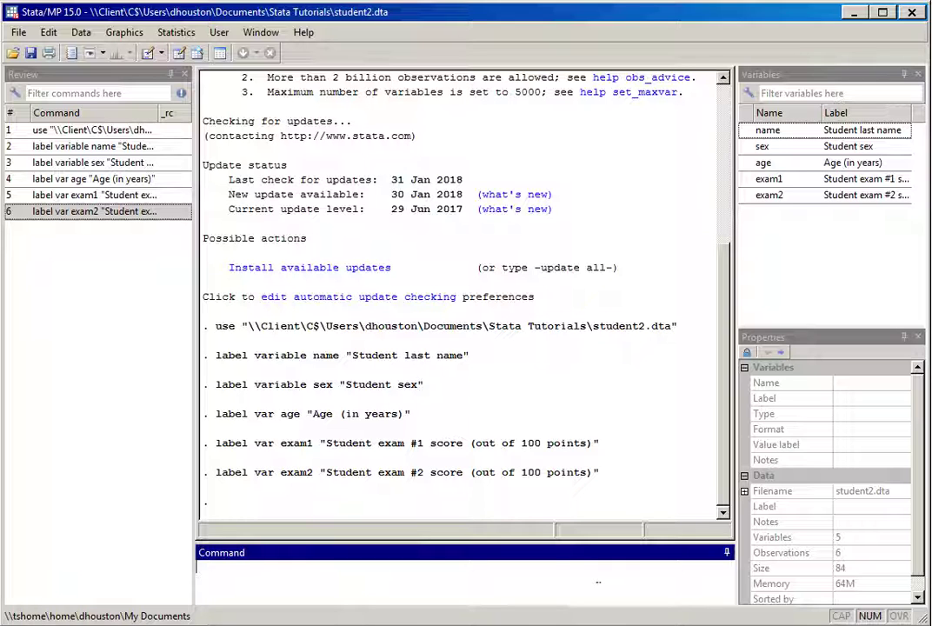
Run codebook and review the label and details of each variable from name through exam2
text(codebook)
key(Return)
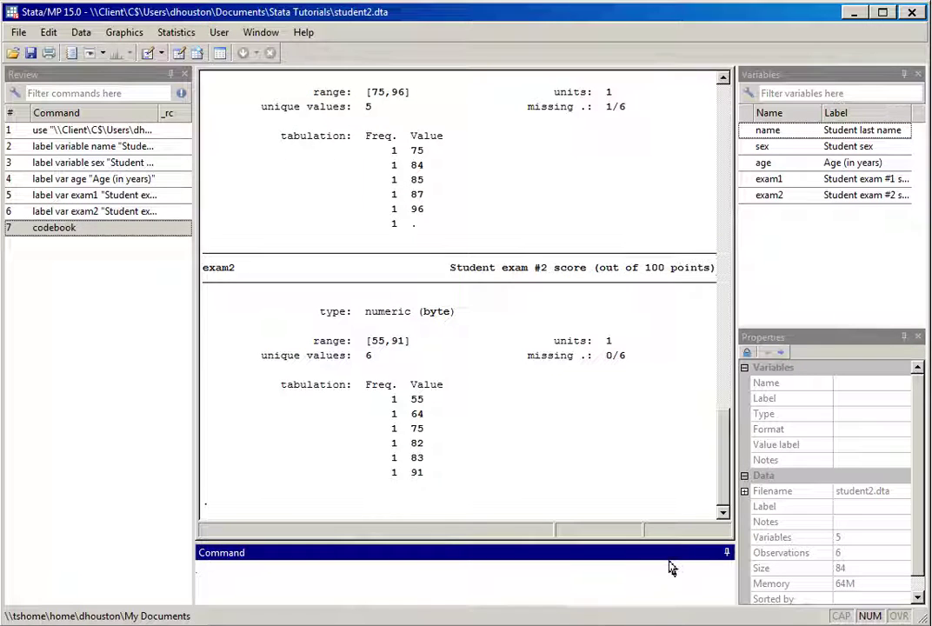
drag(725, 422, 719, 231)
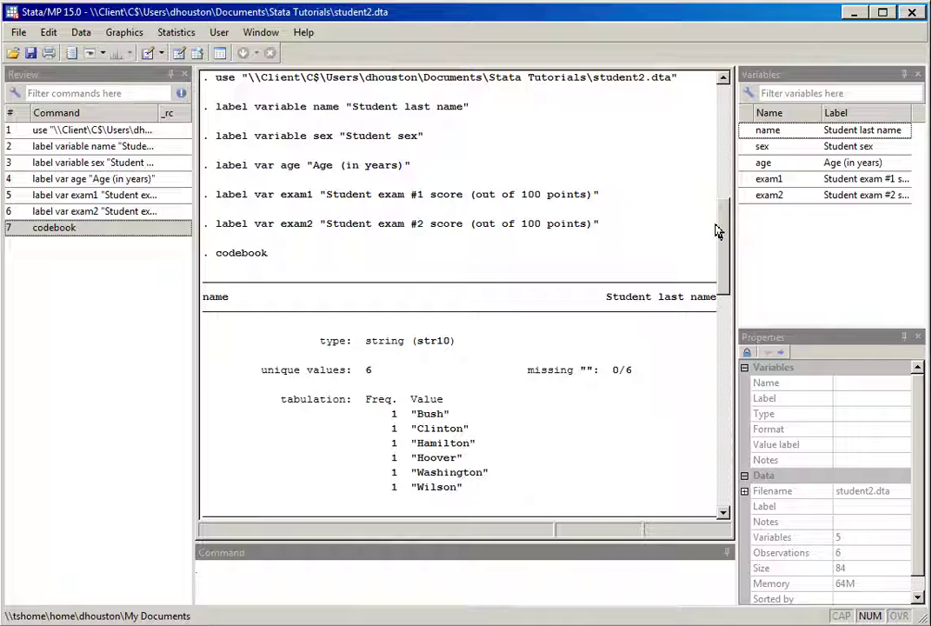
drag(728, 252, 726, 327)
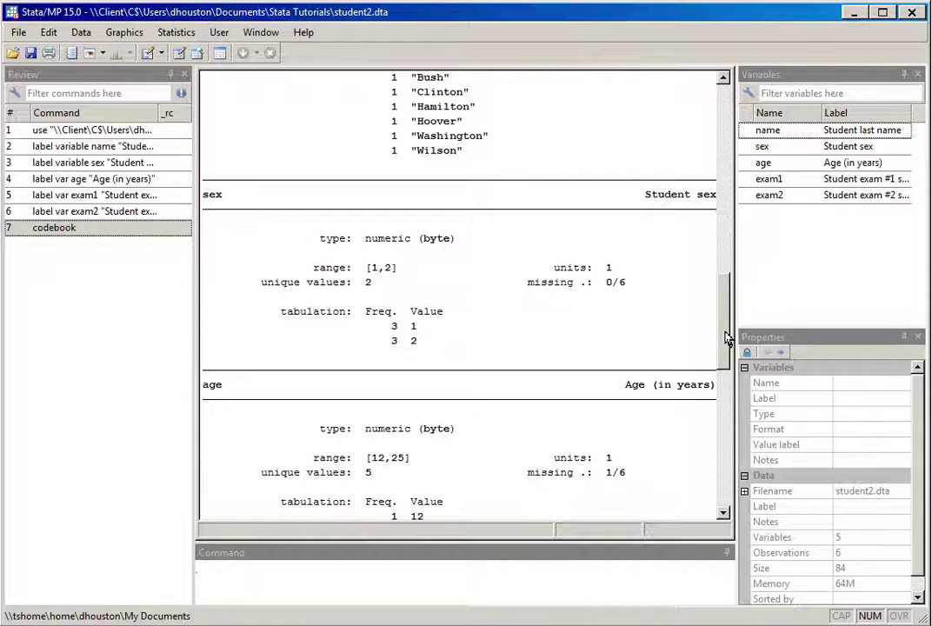
drag(728, 353, 733, 428)
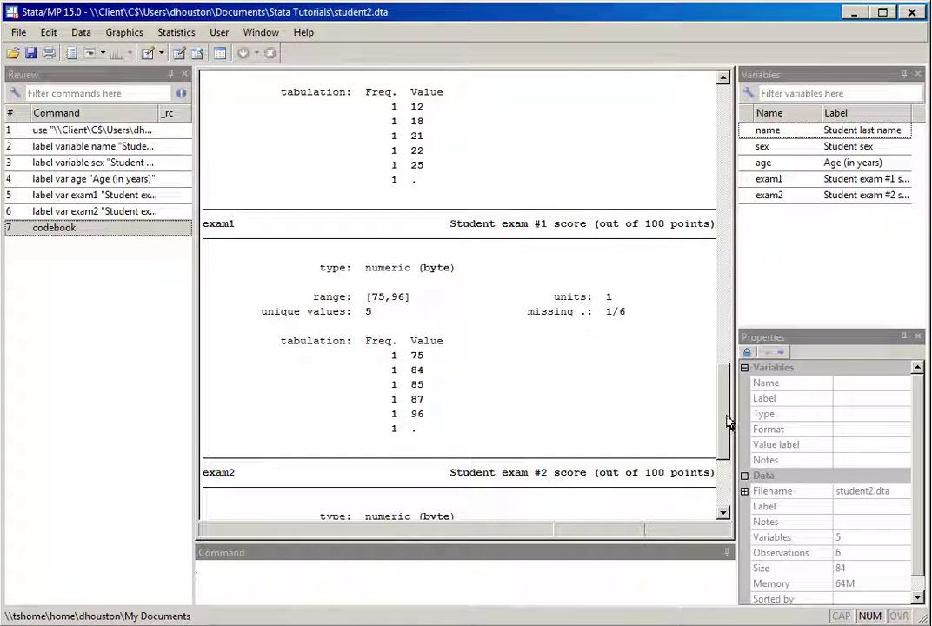
drag(726, 379, 730, 422)
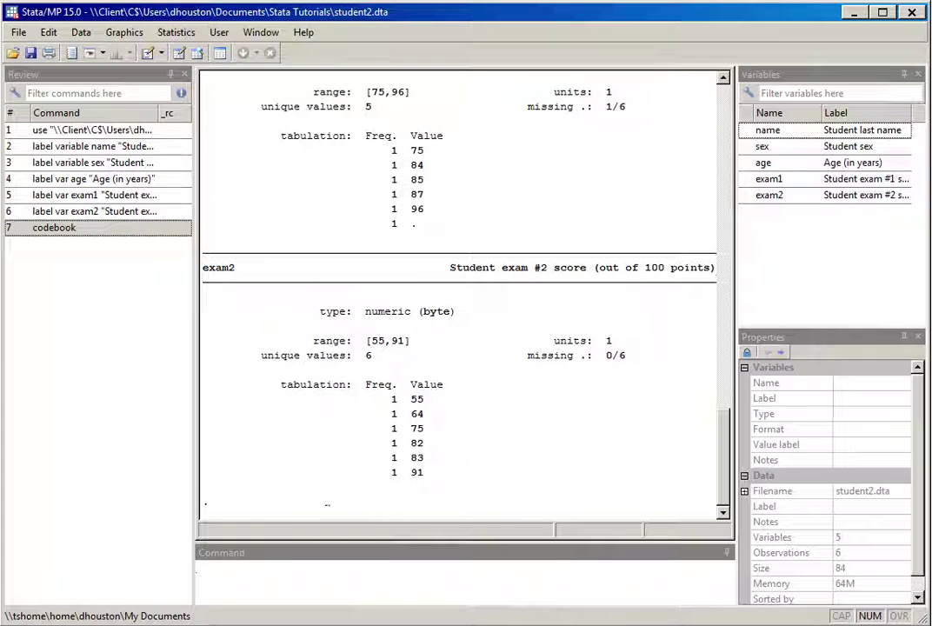
Run describe and compare its variable label listing with the earlier codebook output
click(268, 573)
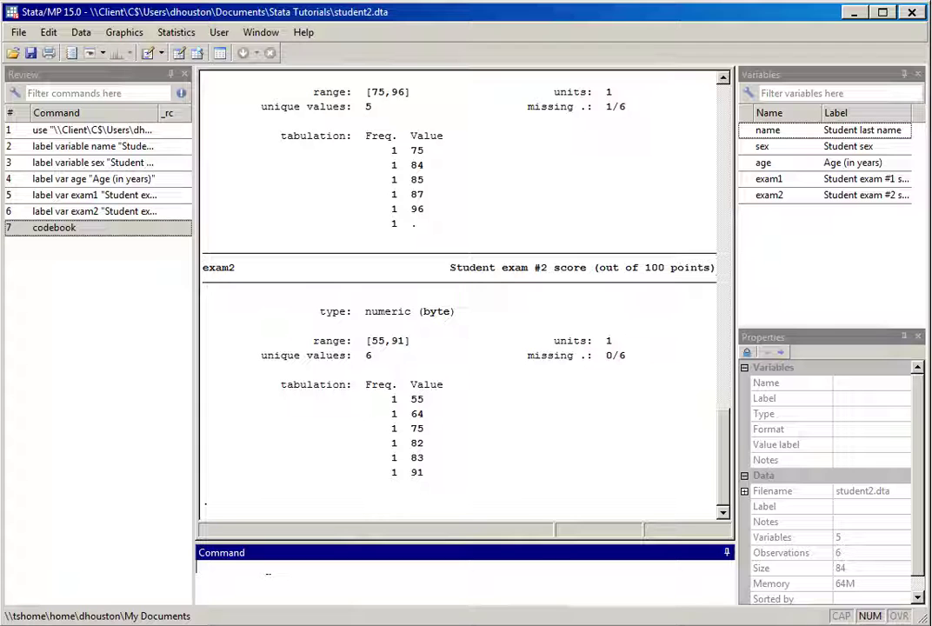
text(describe)
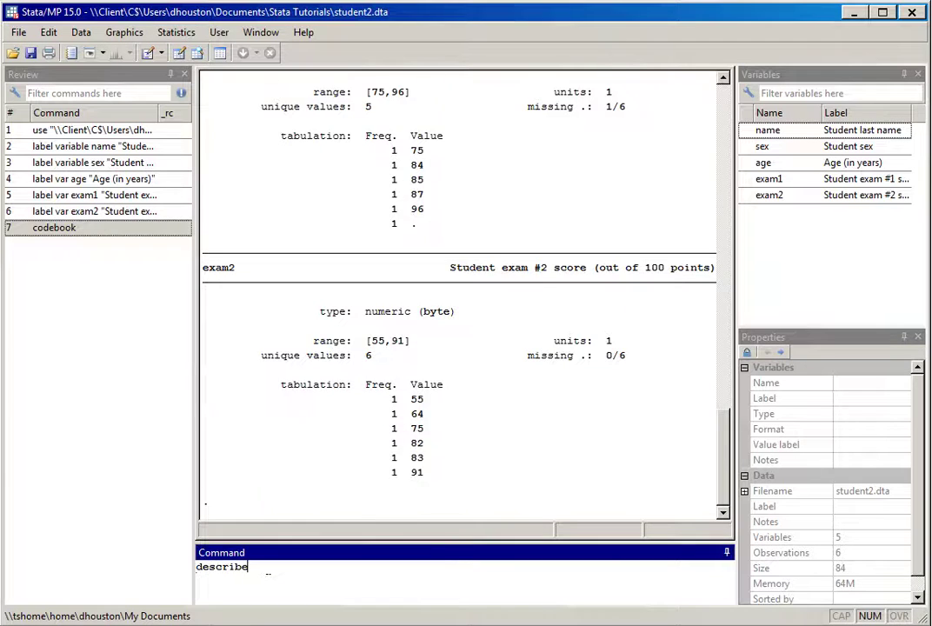
key(Return)
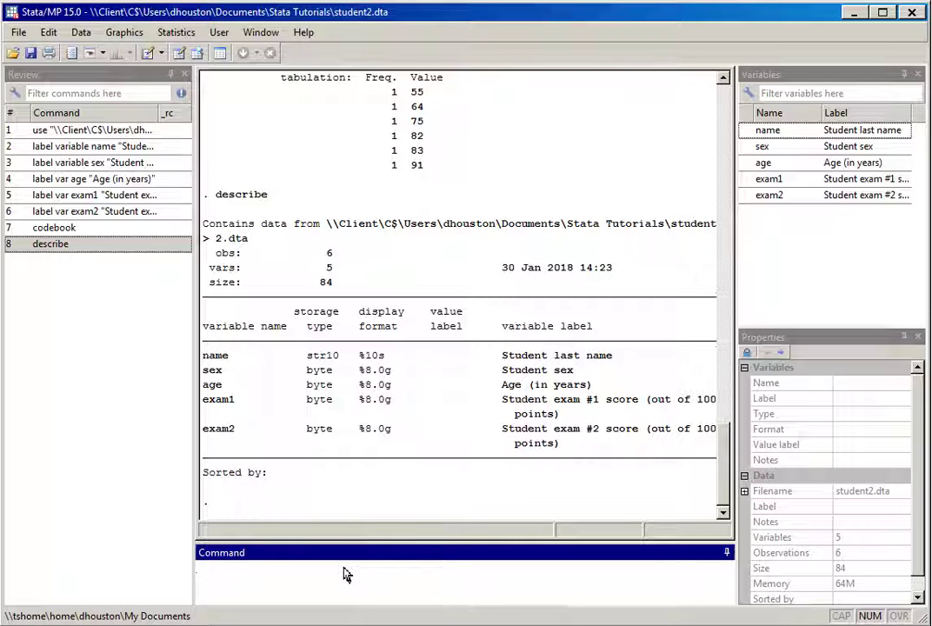
drag(729, 470, 711, 273)
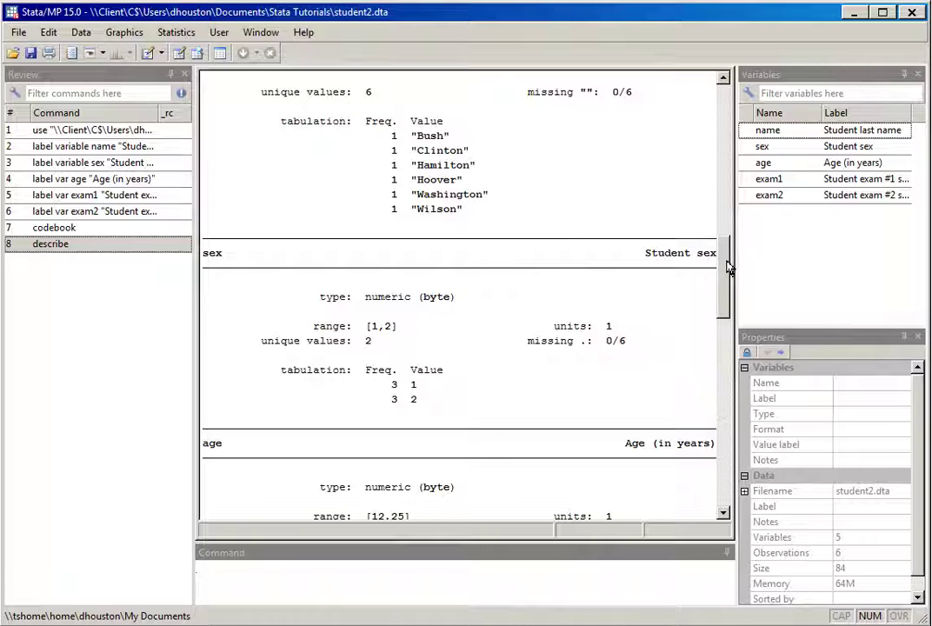
drag(729, 289, 727, 492)
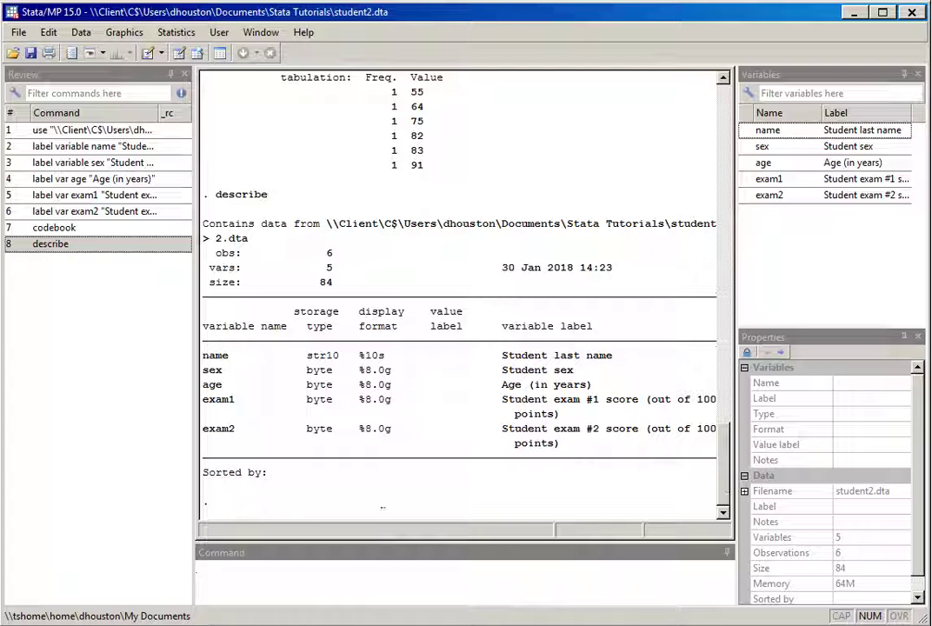
Relabel the variable sex as "Student sex (1=female, 2=male)" with label var, and check the variable labels with describe
click(209, 577)
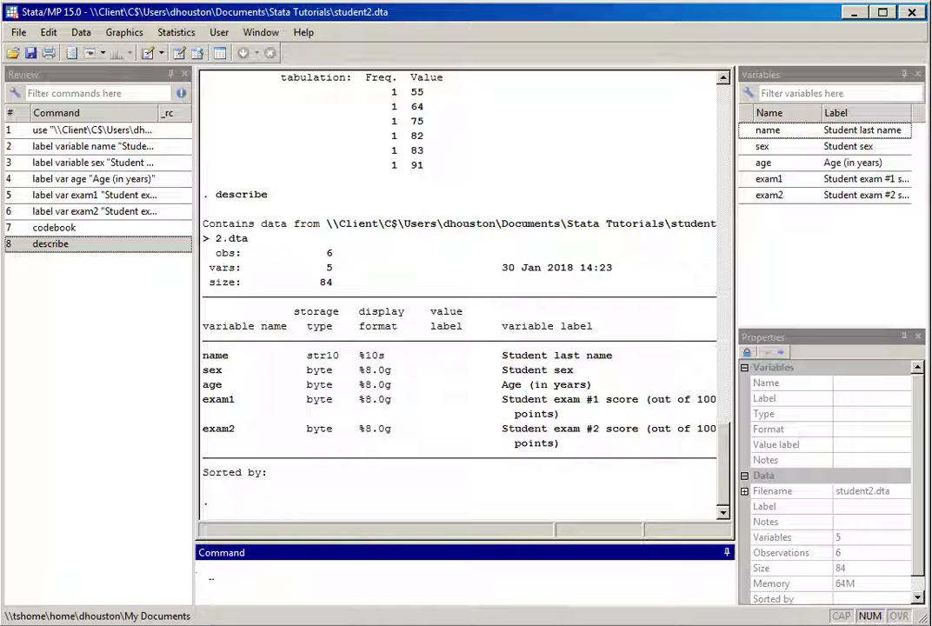
text(label var sex "Student sex)
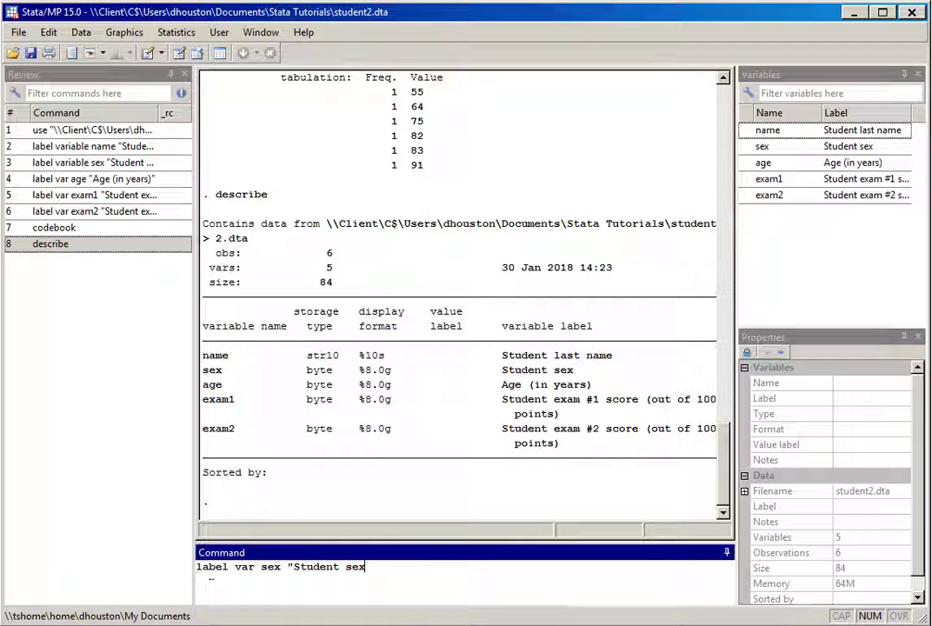
text( ()
text(1=)
text(fema)
key(BackSpace)
text(ale, 2=mae)
key(BackSpace)
text(le)")
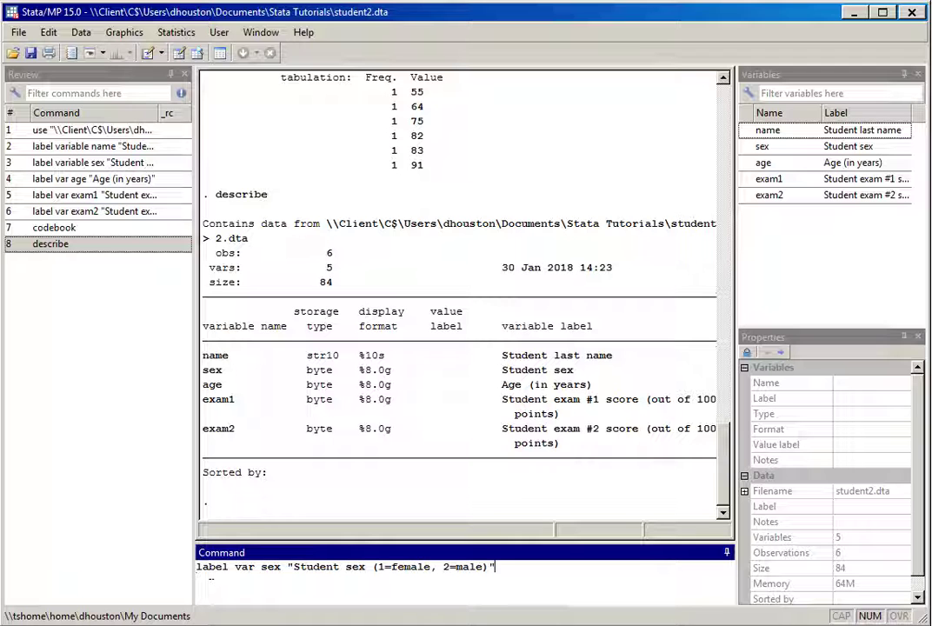
key(Return)
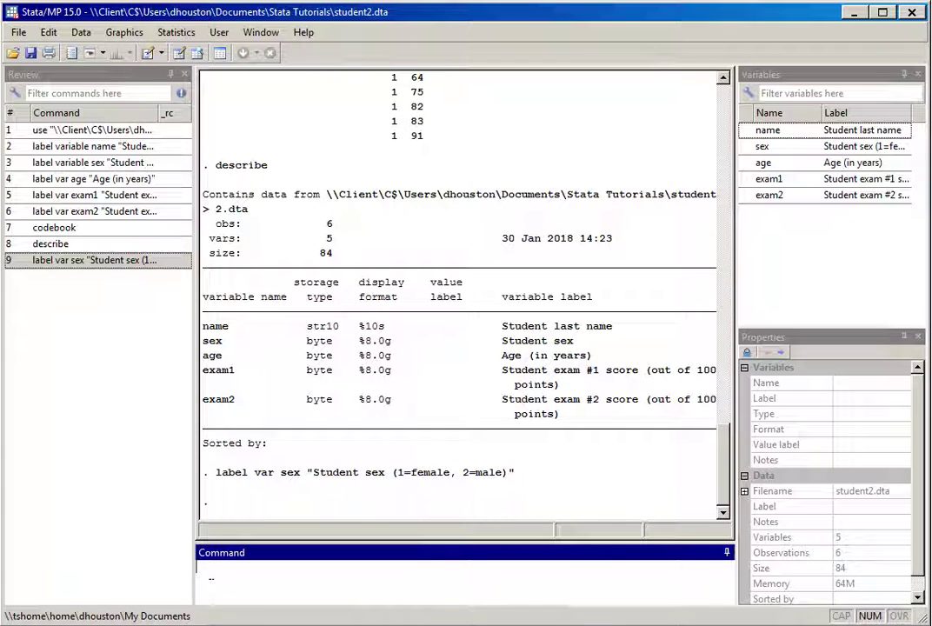
text(describe)
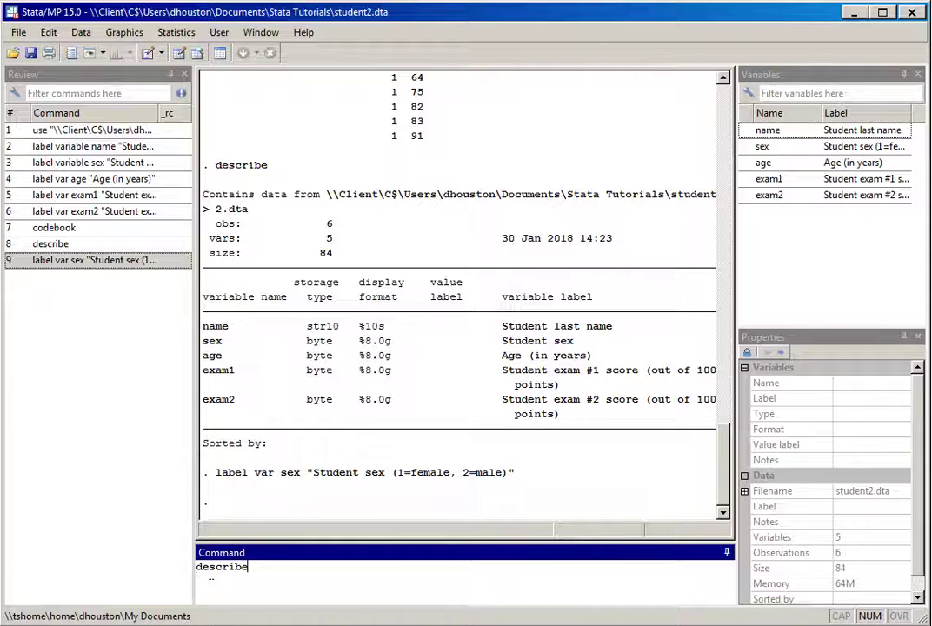
key(Return)
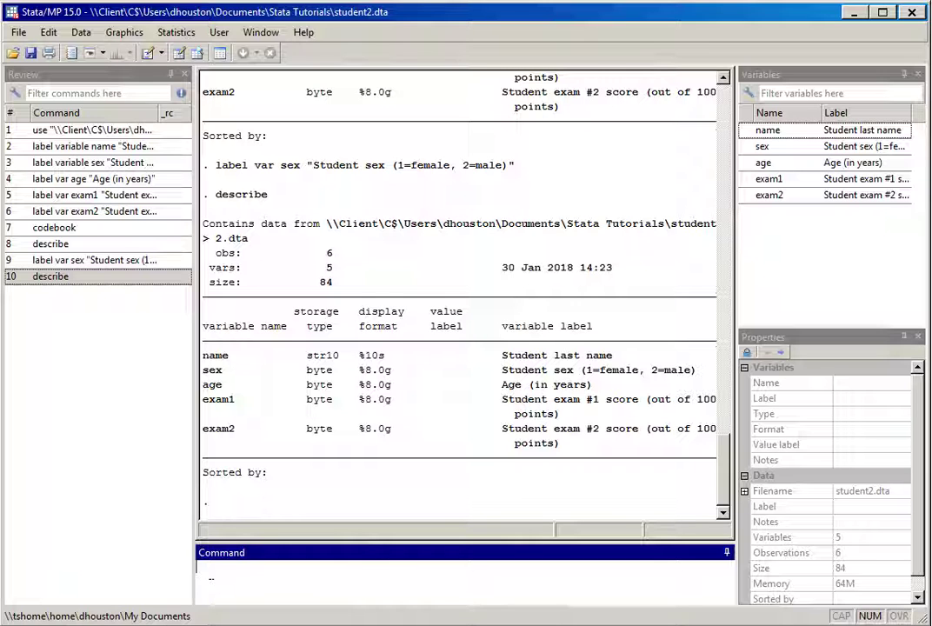
Define a value label named sexl with 1 as "Female" and 2 as "Male", and run describe to check the value label column
text(label define sex)
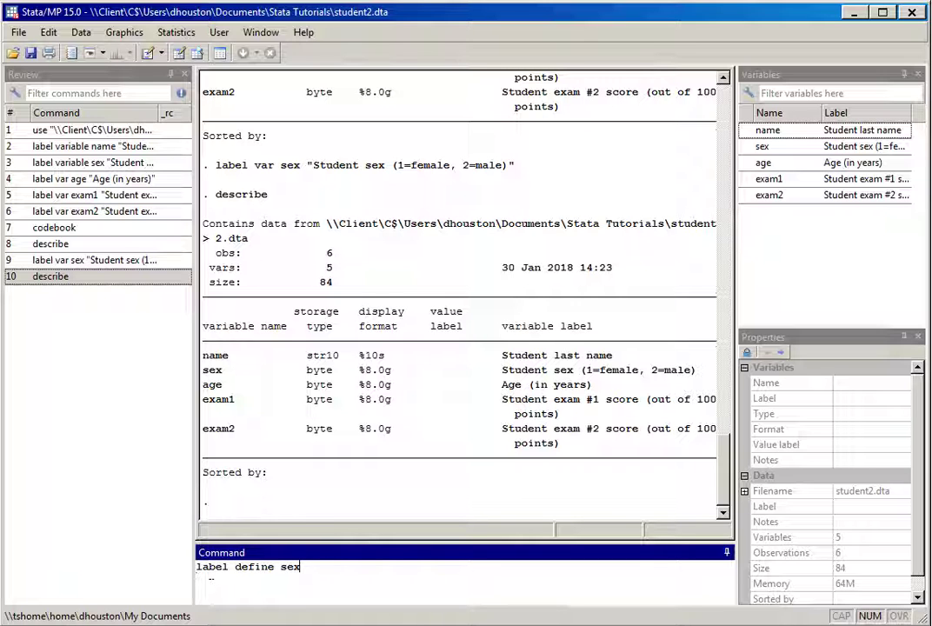
text(l)
text(1 "Femal)
key(BackSpace)
text(le" 2 "M)
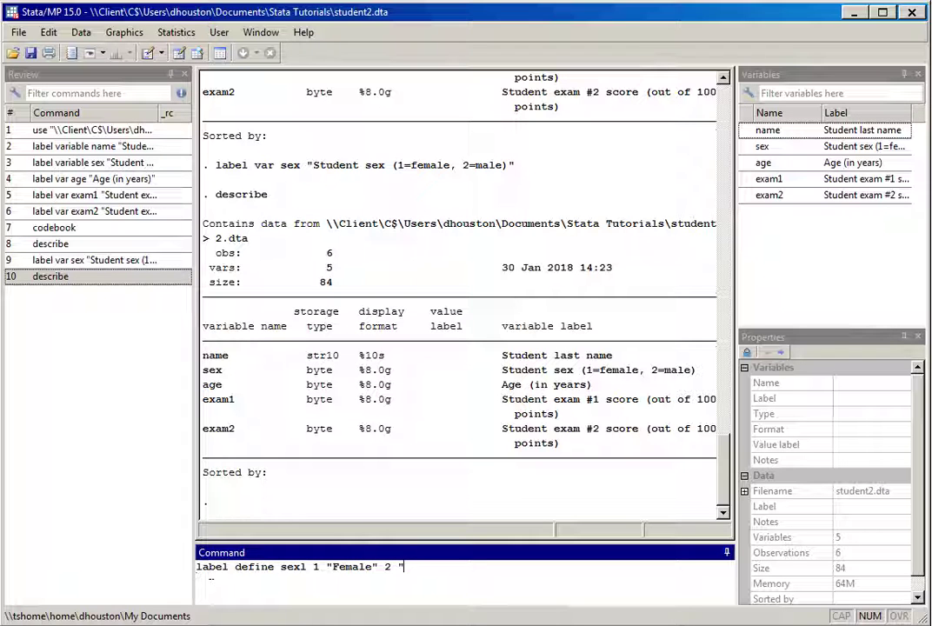
text(ale")
key(Return)
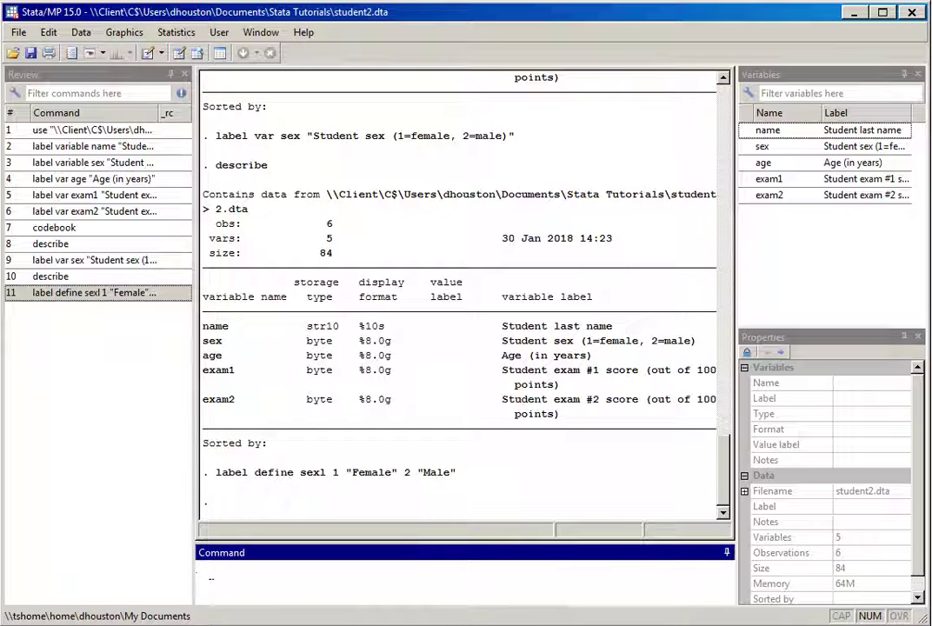
text(describe)
key(Return)
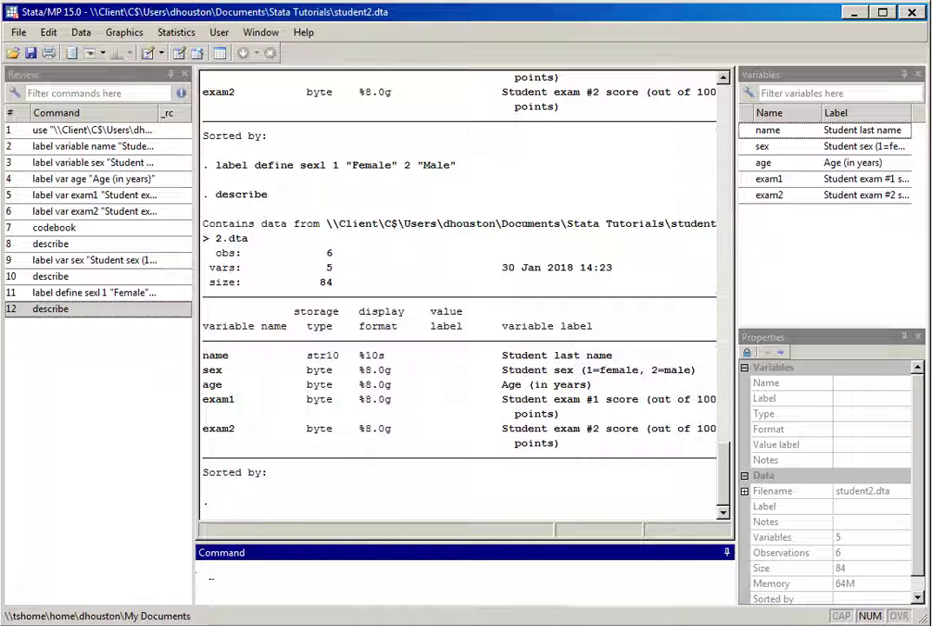
Attach the value label sexl to the variable sex with label values, and check the assignment with describe
text(label values)
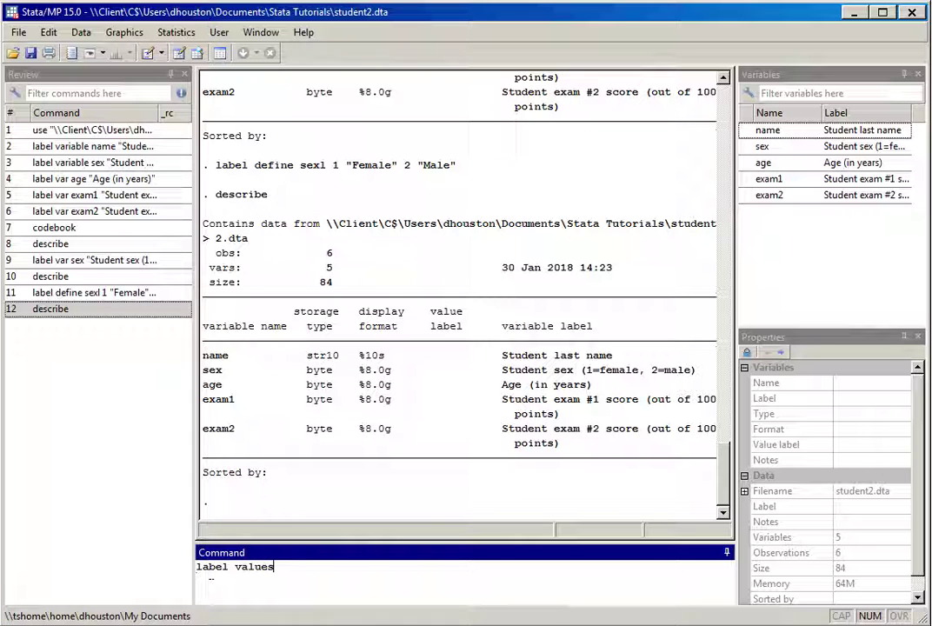
text( sex sex1)
key(Return)
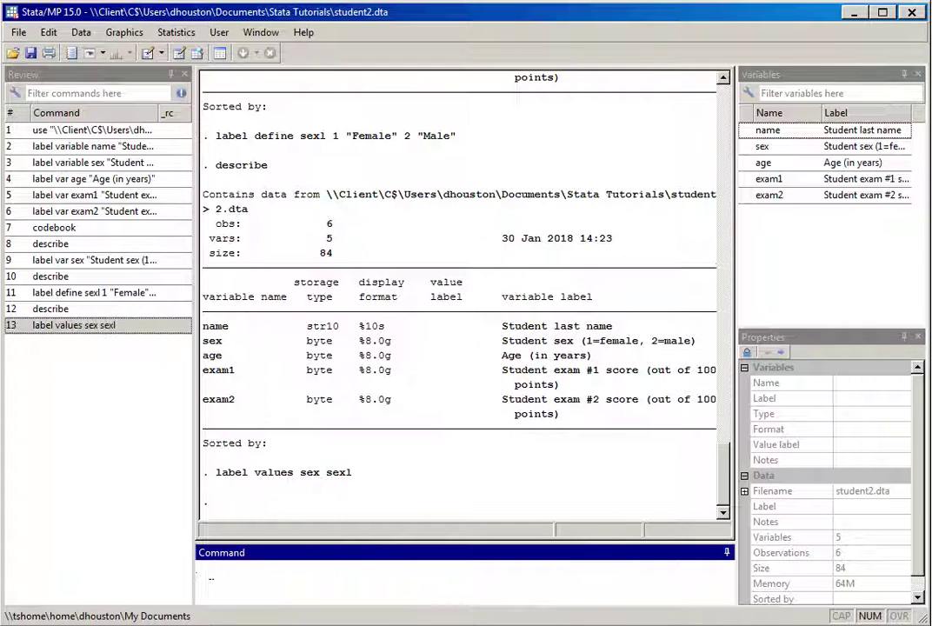
text(describe)
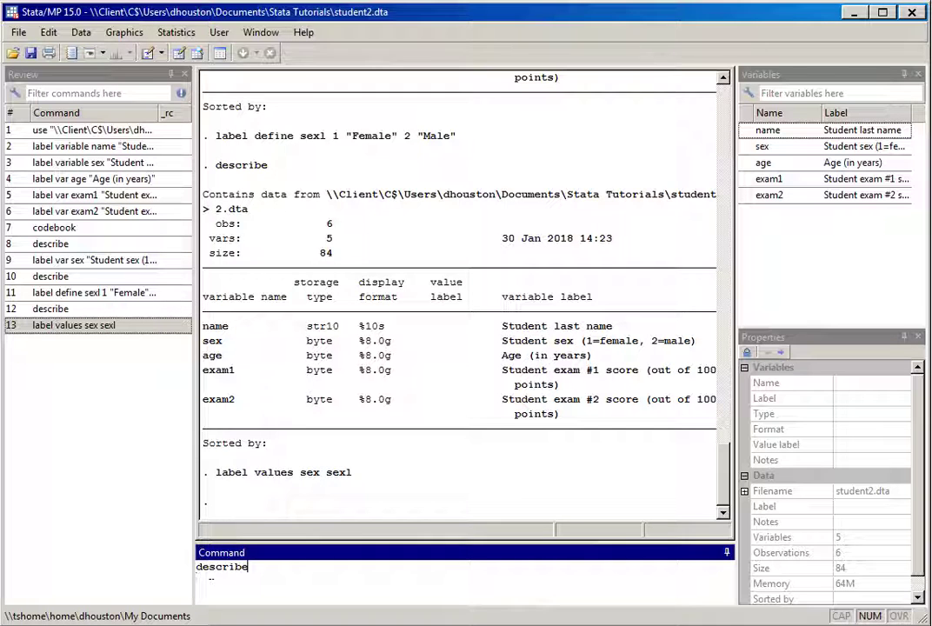
key(Return)
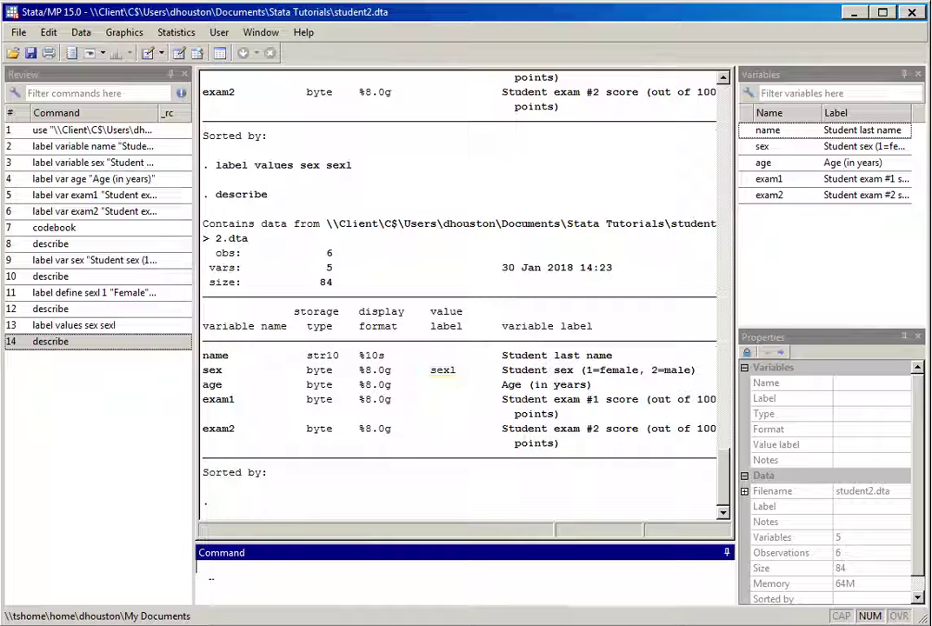
Tabulate sex with its value labels, and repeat the tabulation with the nolabel option to compare the underlying codes
text(tab)
text(sex)
key(Return)
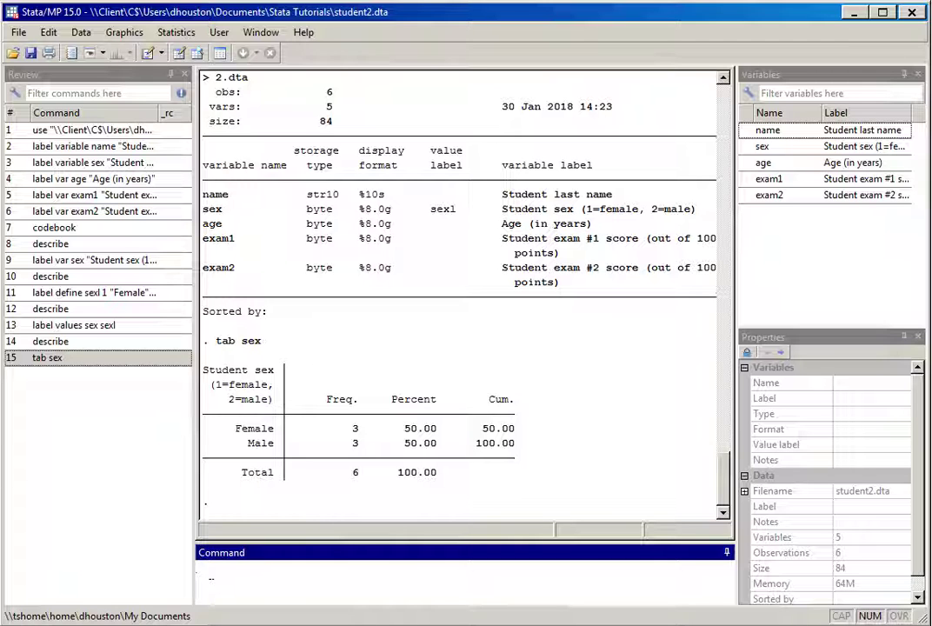
text(tab sex, nolabel)
key(Return)
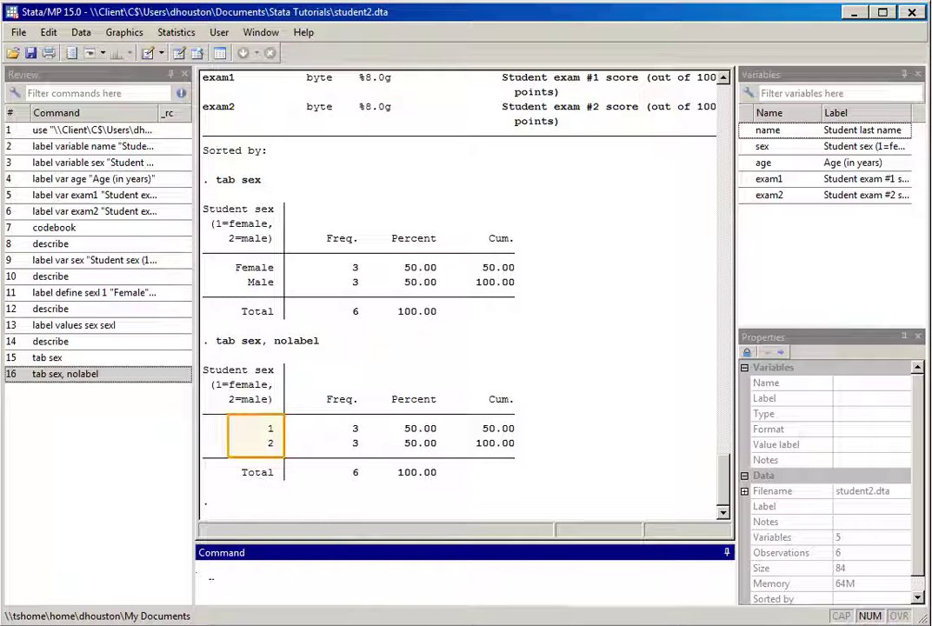